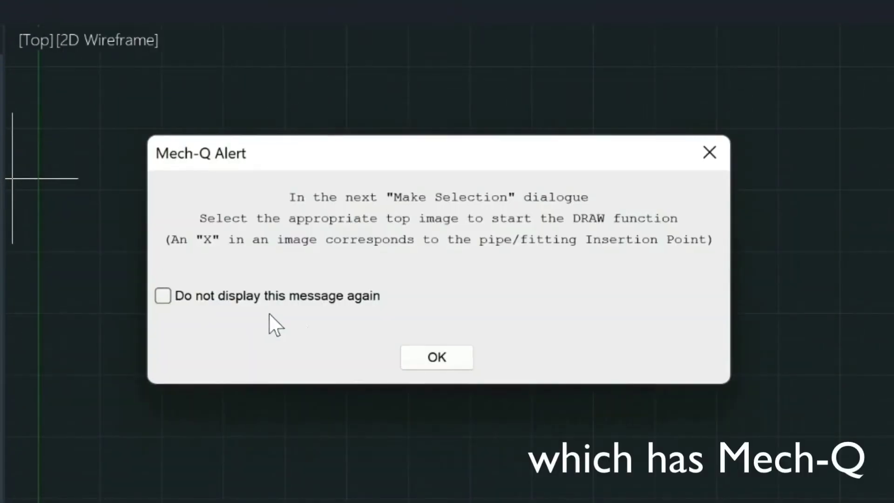
- Draw a Mech-Q pipe run with a vertical and a horizontal leg, each 3' long, joined by an elbow
click(437, 360)
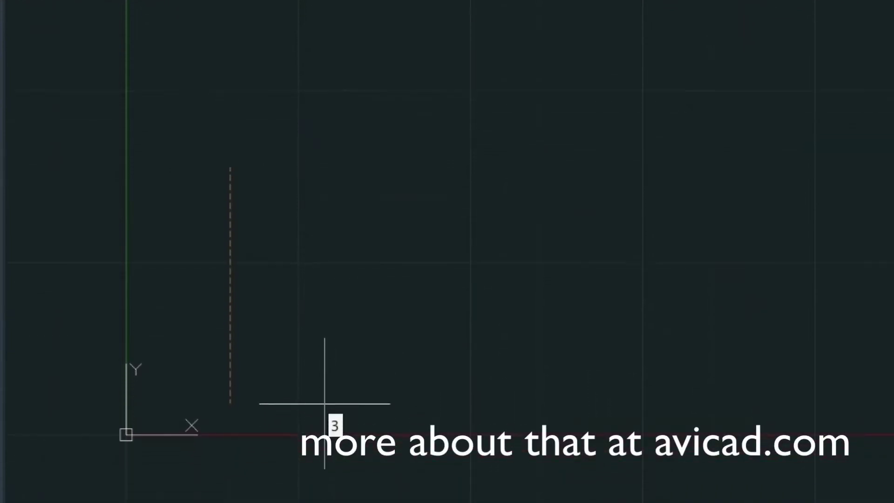
scroll(509, 413, down, 2)
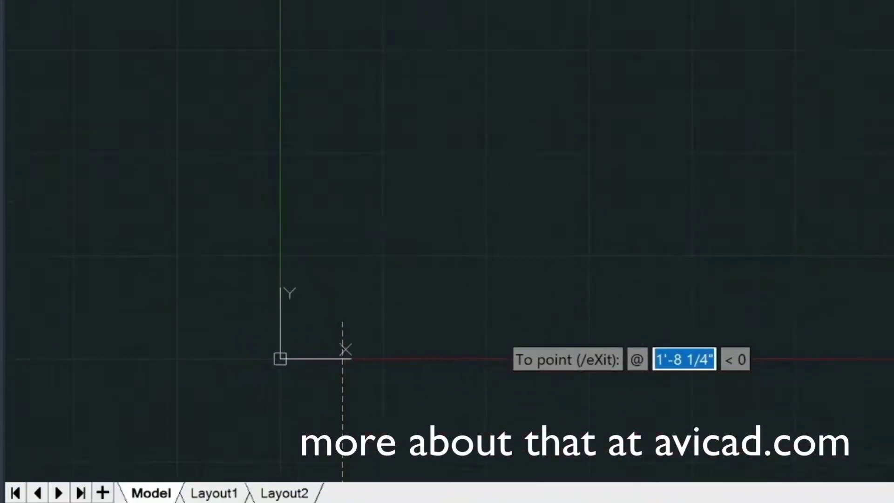
scroll(507, 338, down, 2)
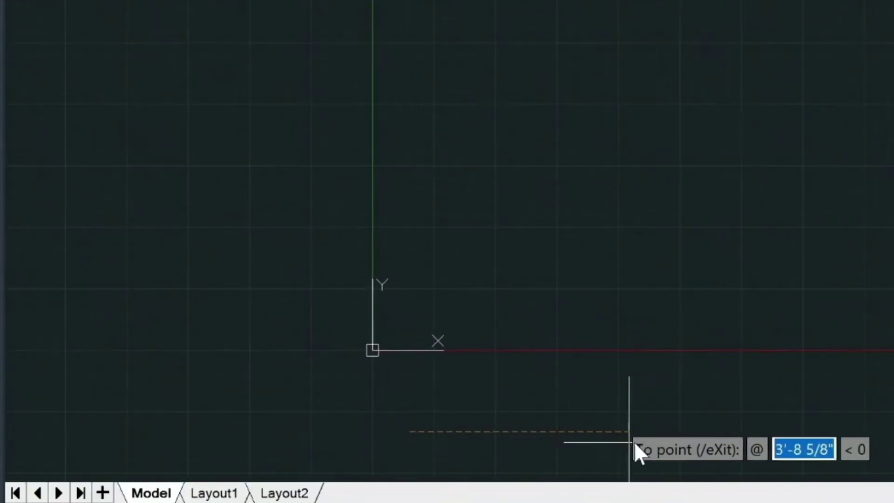
text(3')
key(Return)
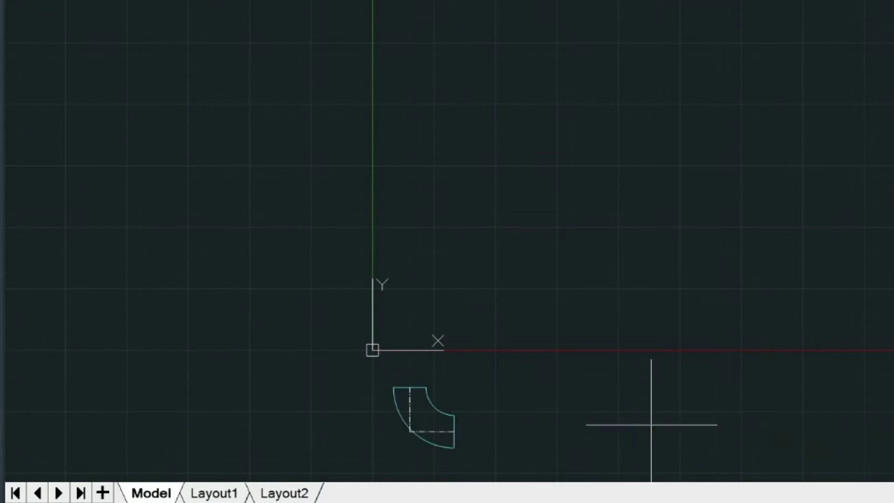
click(614, 240)
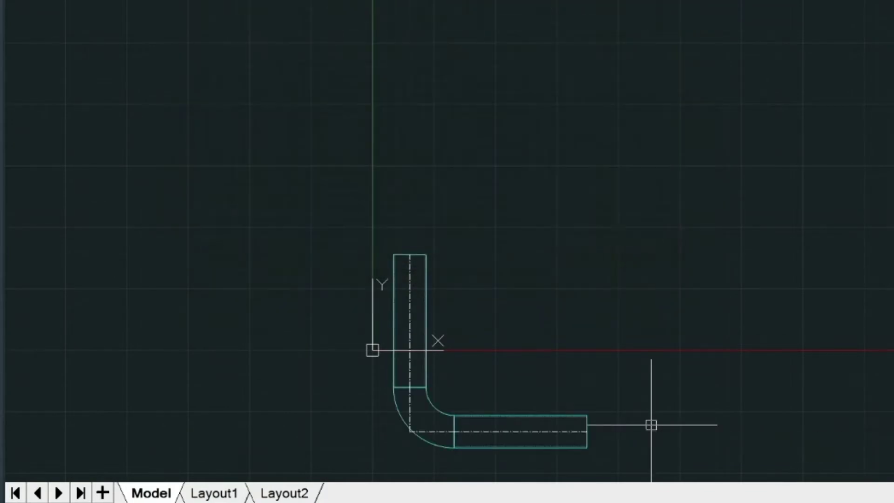
- Select the entire pipe run and move it up and to the right, clear of the origin
click(421, 298)
key(ctrl+a)
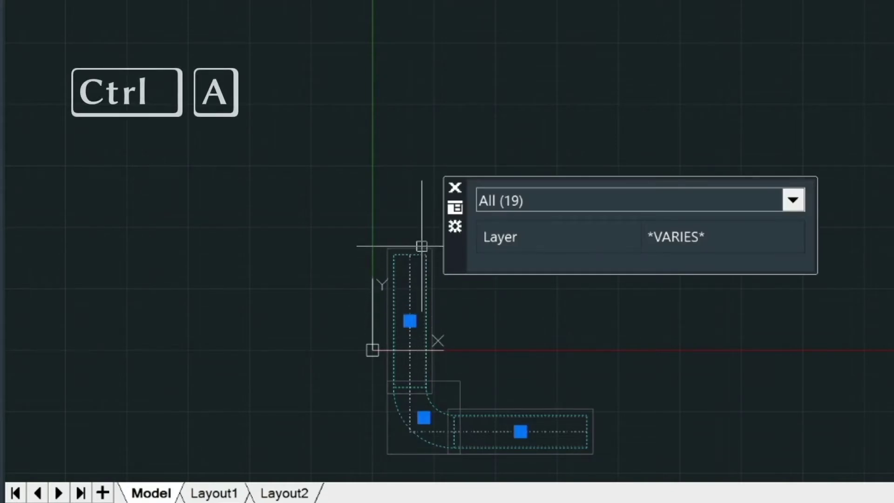
text(m)
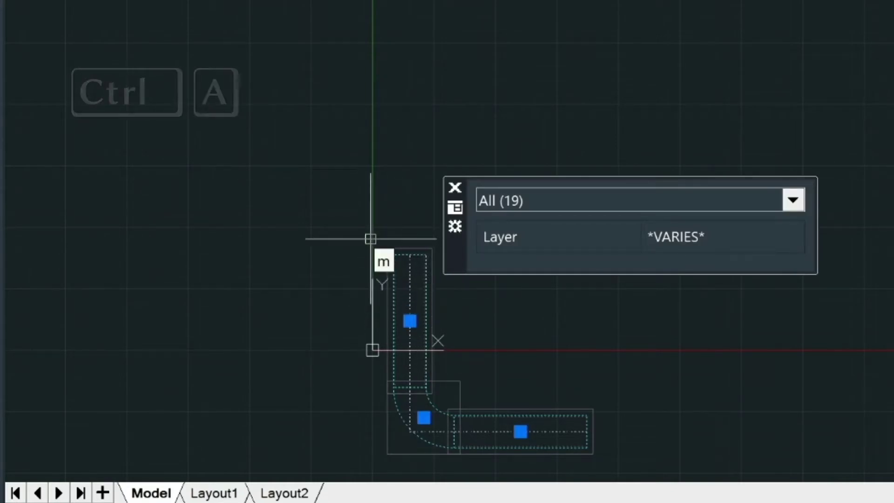
key(Return)
click(413, 280)
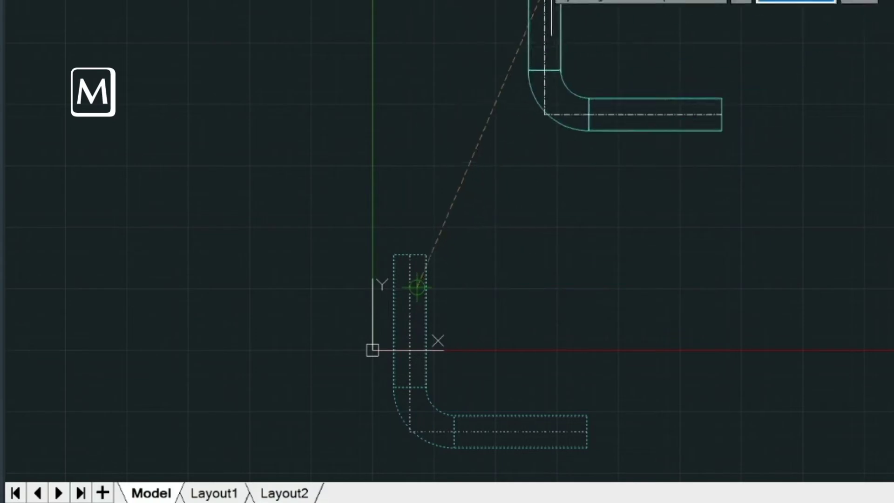
click(583, 2)
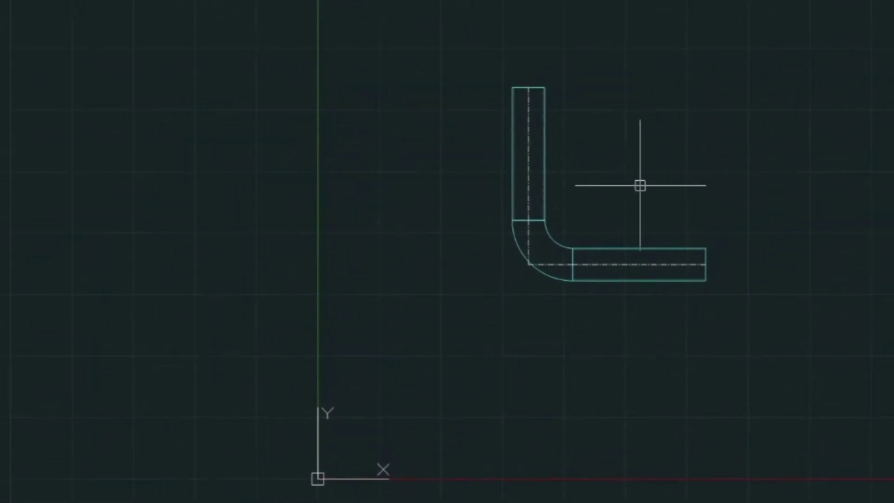
text(p)
key(Return)
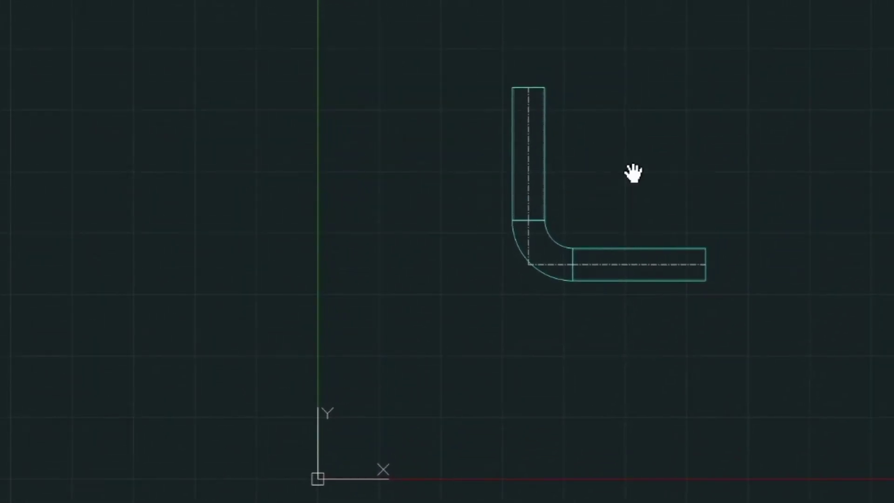
mouse_move(719, 152)
mouse_down()
mouse_move(568, 175)
mouse_move(520, 240)
mouse_up()
scroll(520, 239, up, 3)
key(Escape)
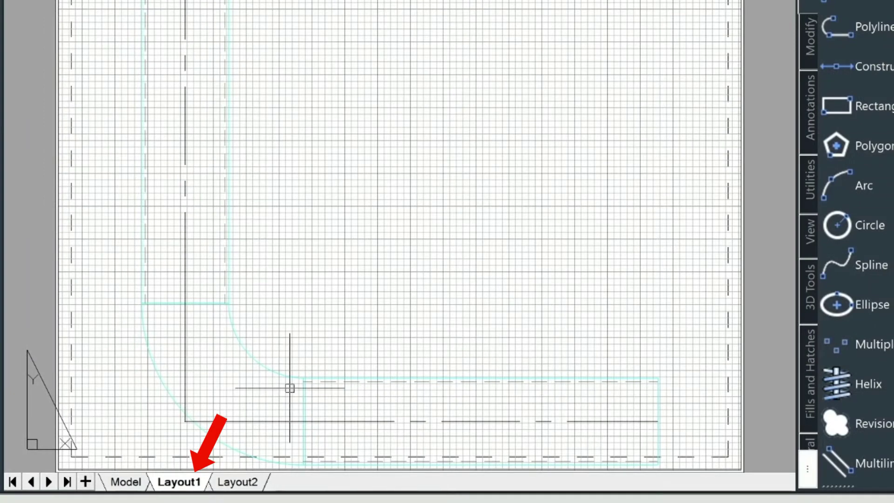
- Modify Layout1's page setup to use Microsoft Print to PDF and the Monochrome.ctb print style table
right_click(181, 487)
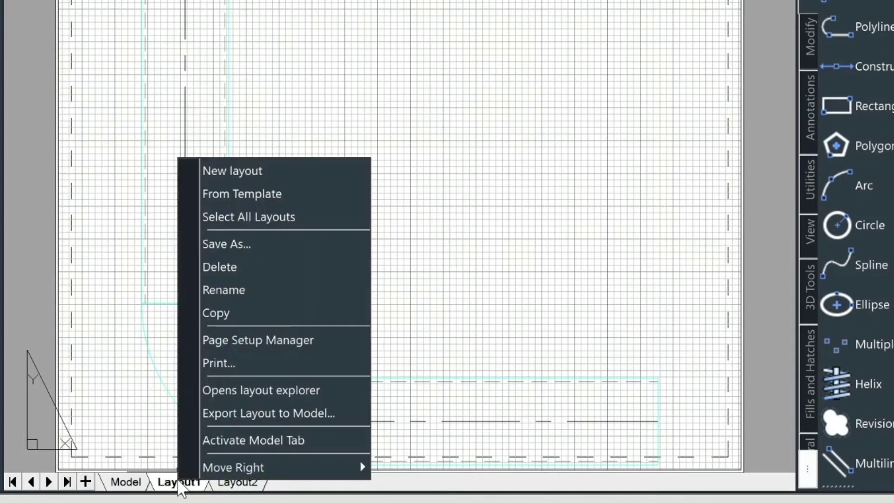
click(263, 343)
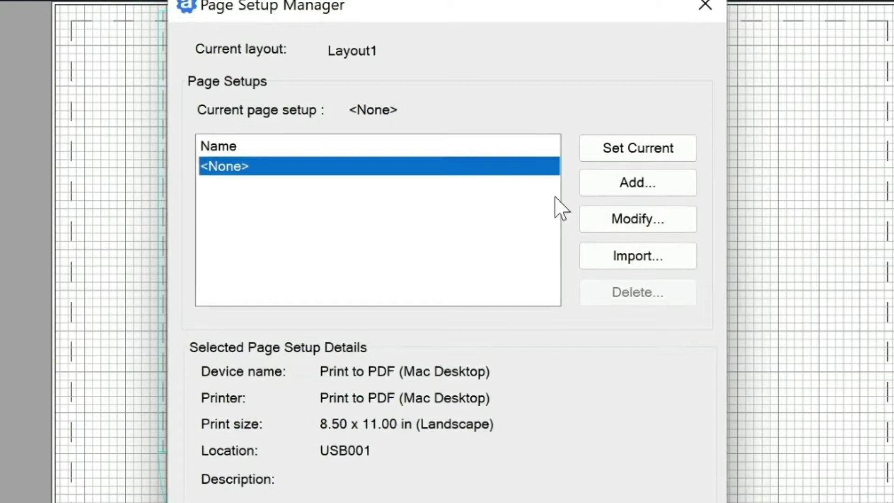
click(637, 224)
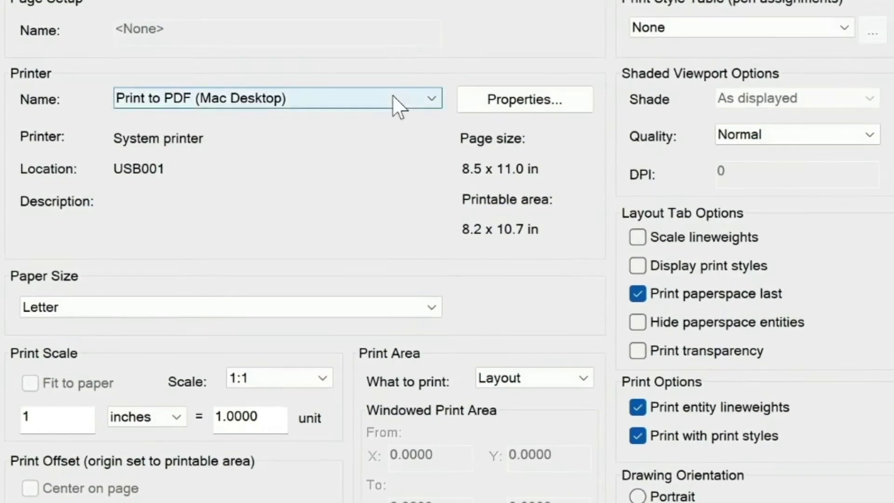
click(396, 100)
click(376, 150)
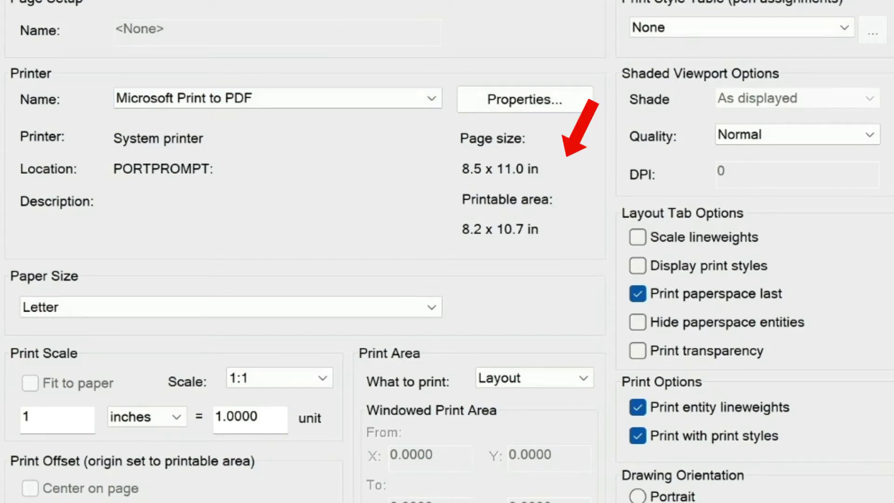
click(701, 27)
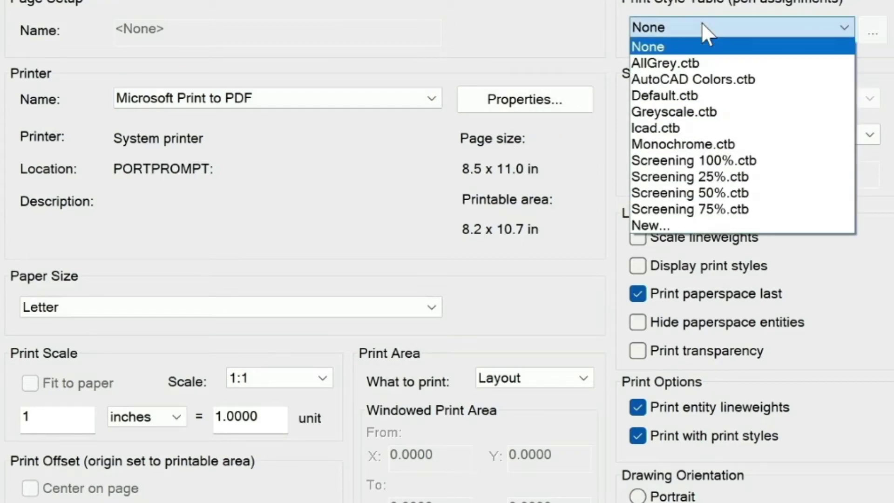
click(693, 145)
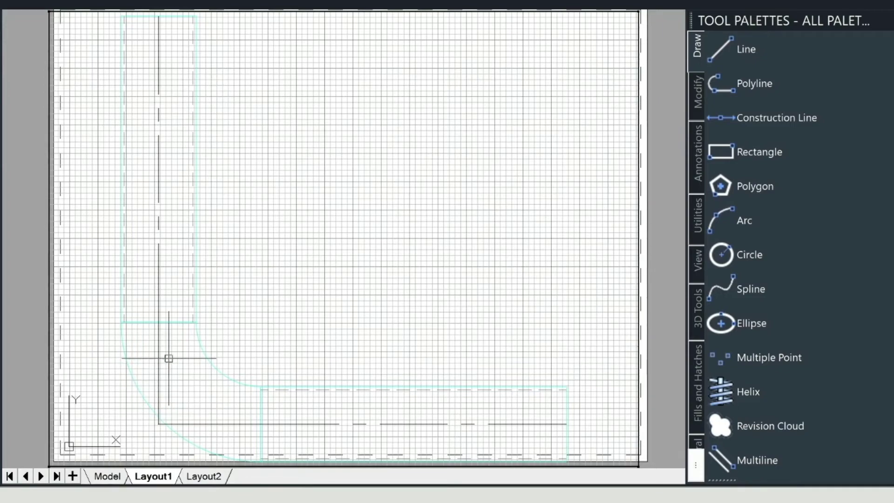
- Adjust the zoom of the pipe run inside the Layout1 viewport so it fits on the sheet
scroll(279, 273, down, 2)
scroll(282, 274, down, 3)
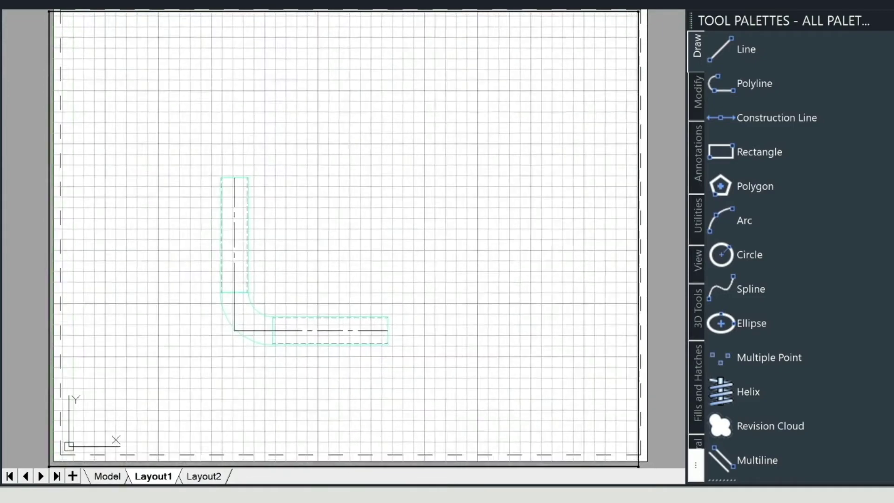
scroll(282, 275, up, 4)
scroll(281, 275, down, 4)
scroll(282, 274, up, 4)
scroll(281, 276, down, 2)
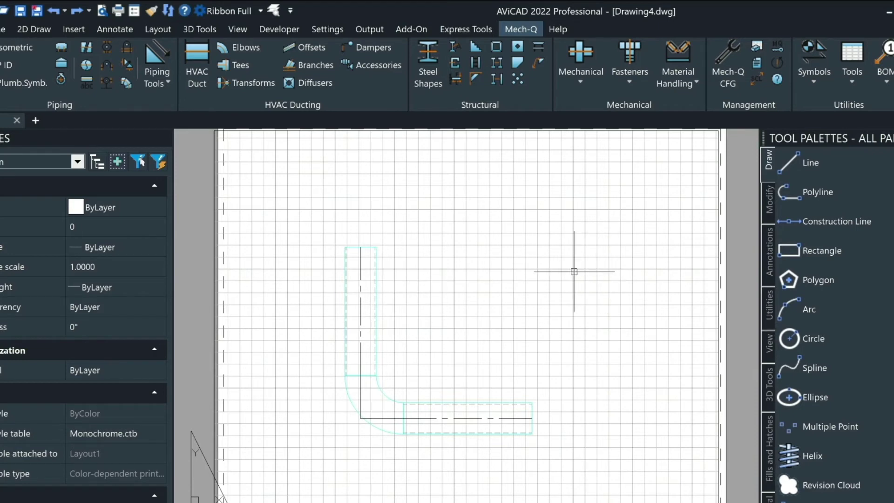
- In the Layout1 viewport's model space, set the scale to 1" = 1'-0" and turn off the grid
text(m)
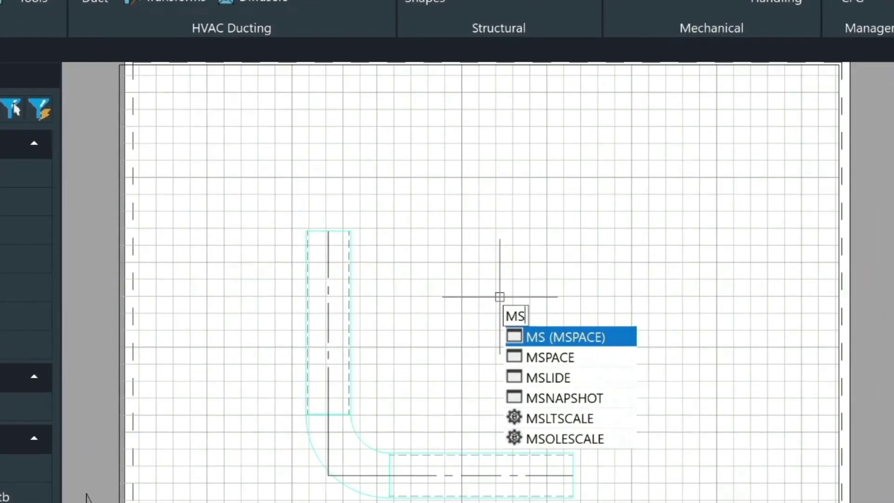
key(Return)
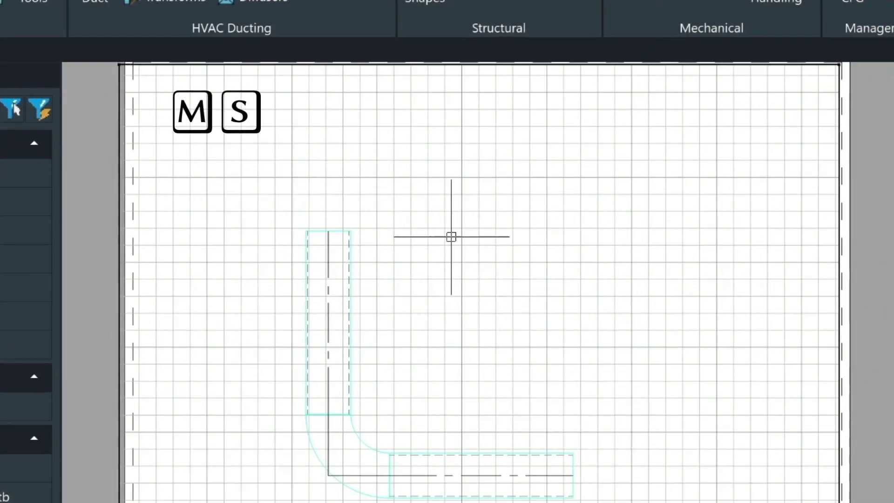
scroll(455, 253, up, 2)
scroll(455, 254, down, 3)
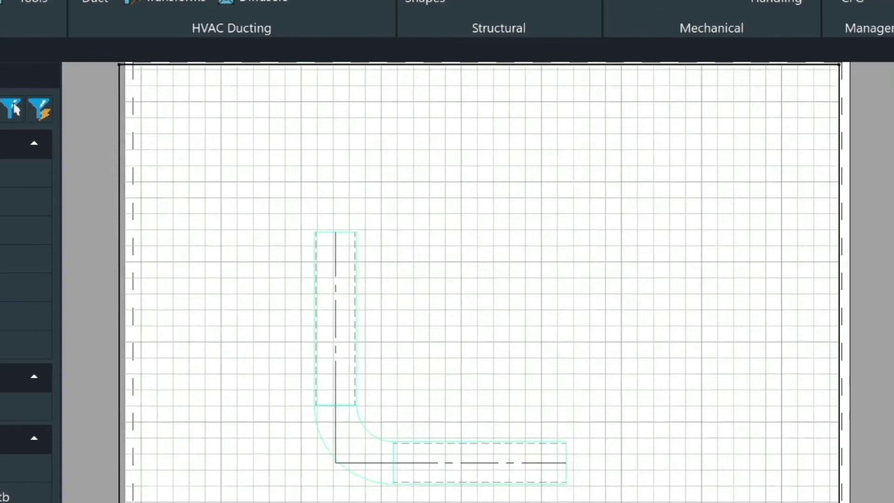
scroll(455, 253, up, 1)
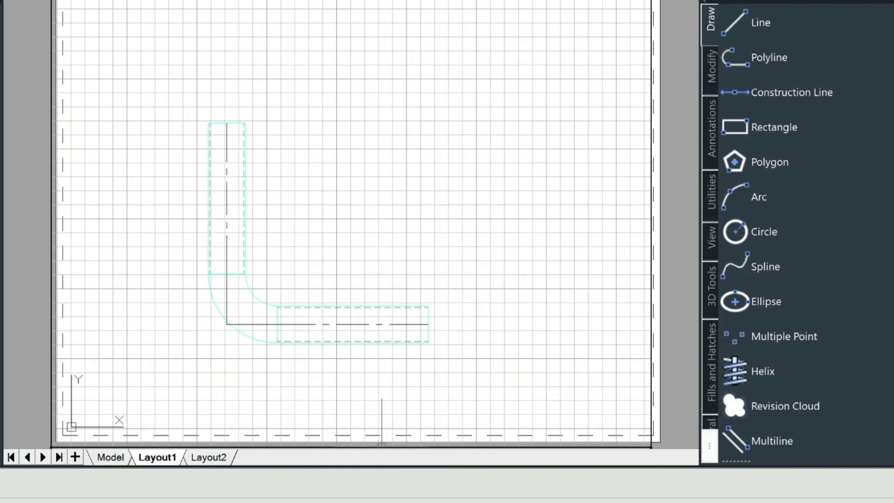
click(382, 494)
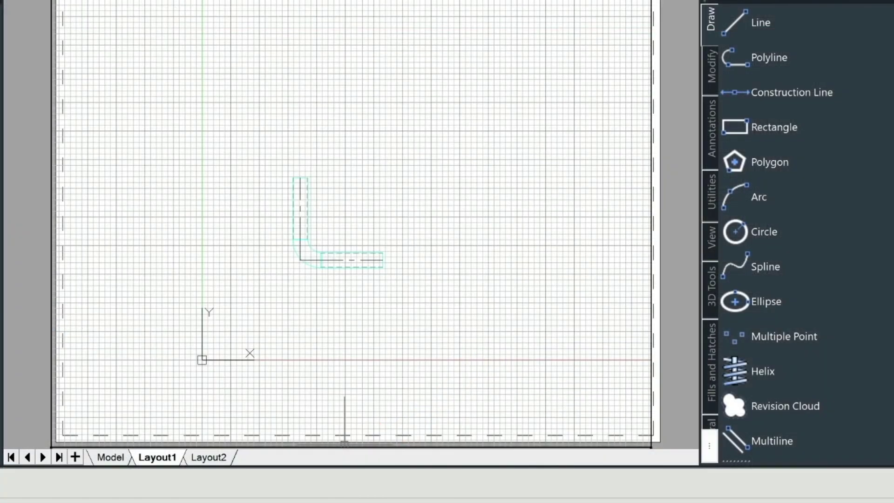
click(333, 475)
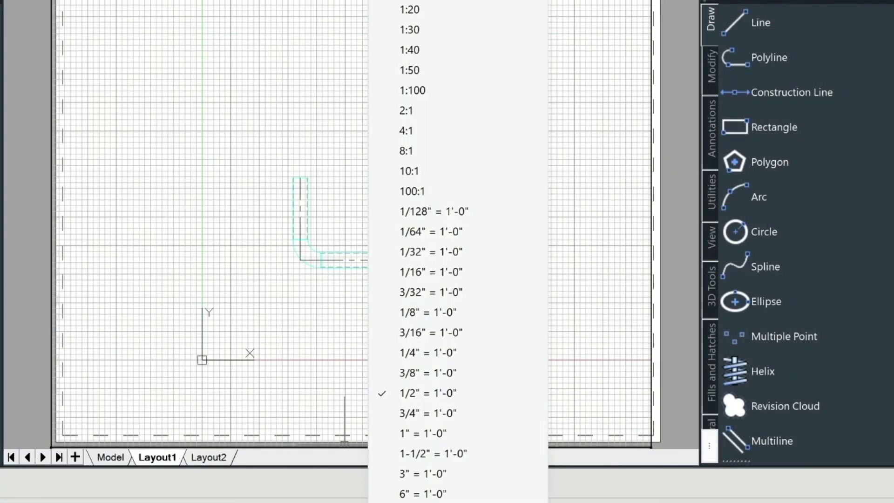
click(414, 433)
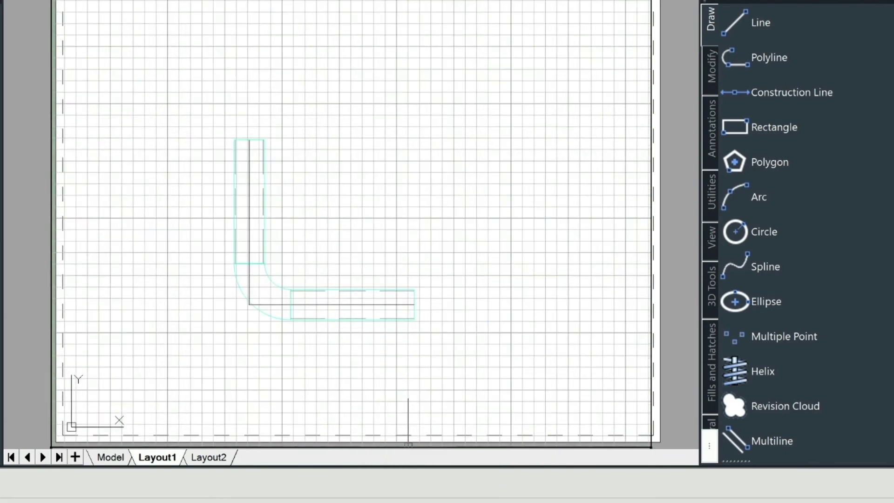
key(F7)
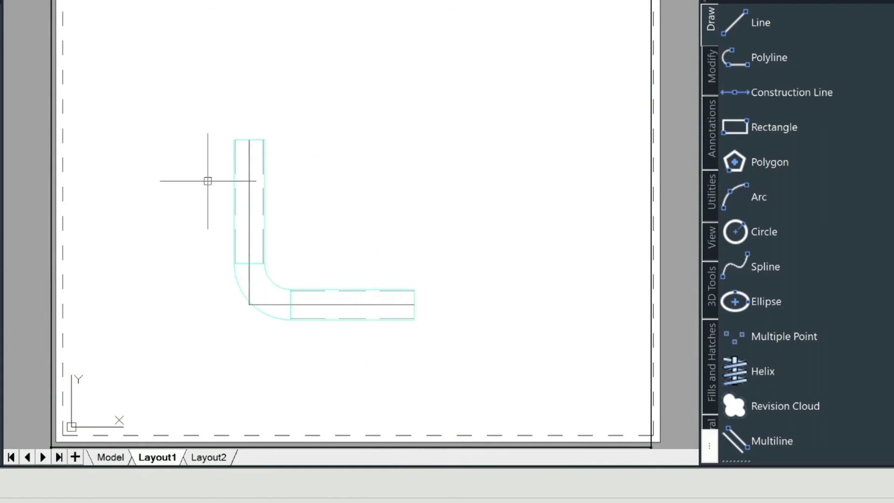
- Return to paper space and lock the display of the Layout1 viewport
text(ps)
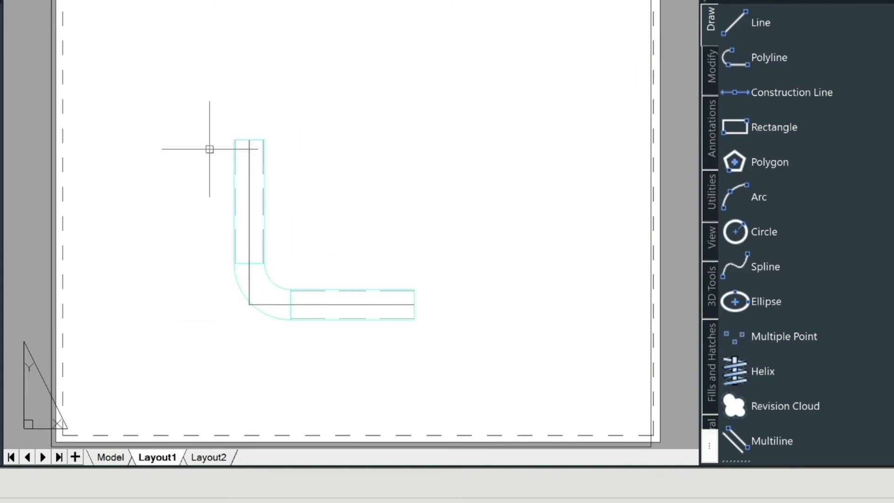
click(651, 246)
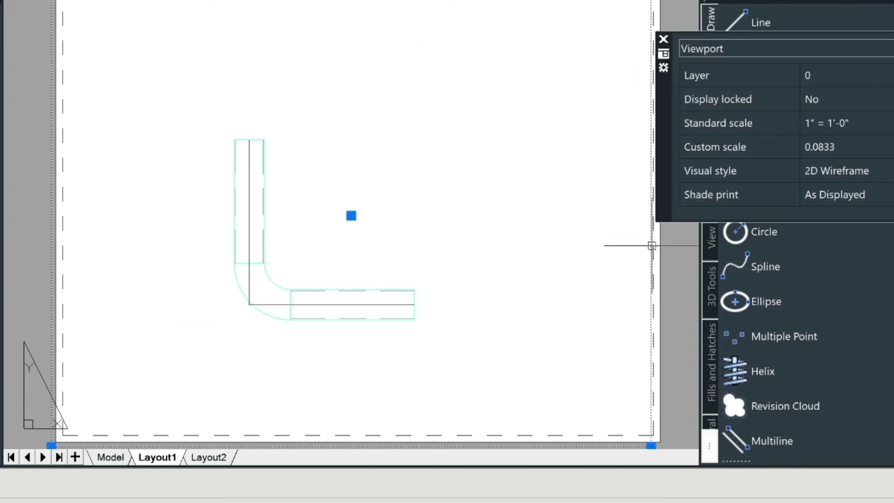
click(837, 102)
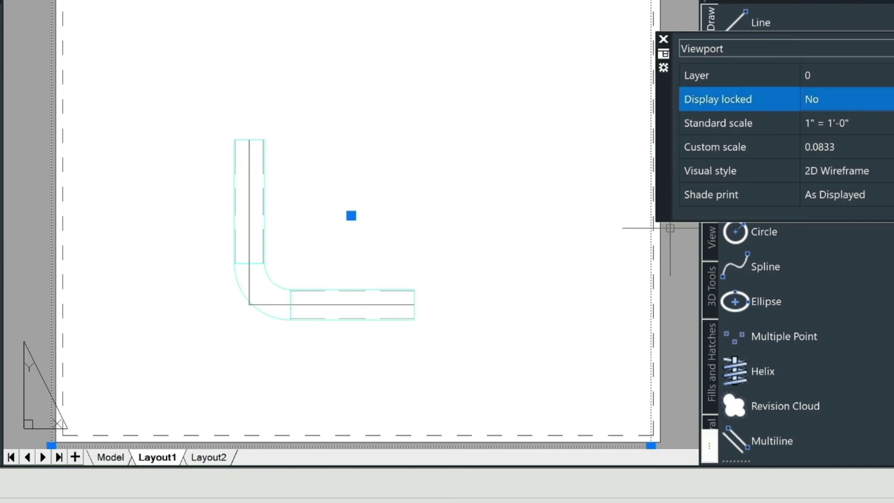
click(837, 101)
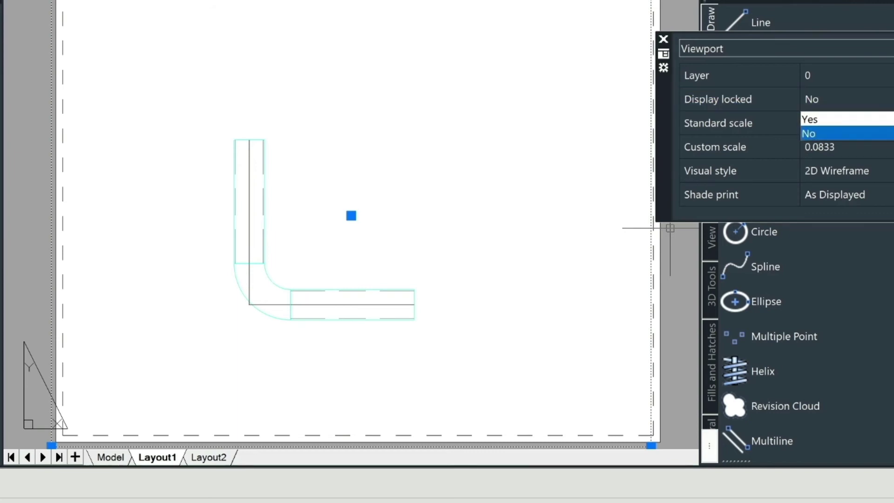
click(857, 119)
key(Escape)
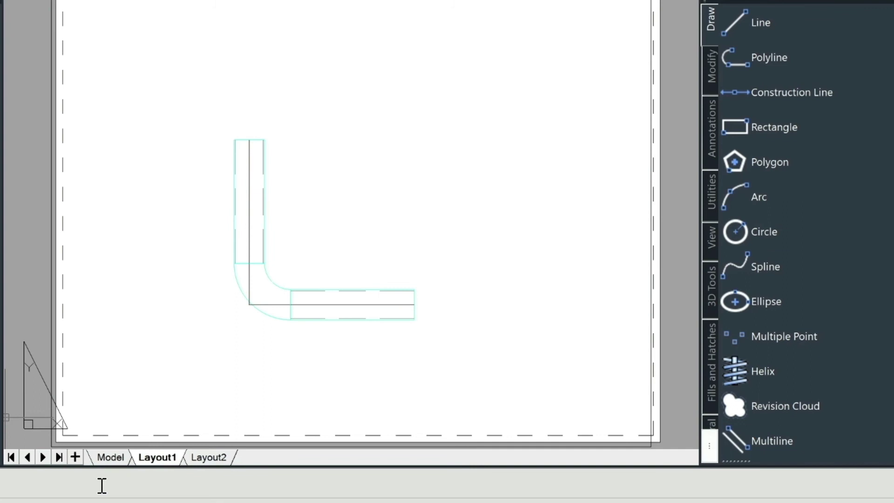